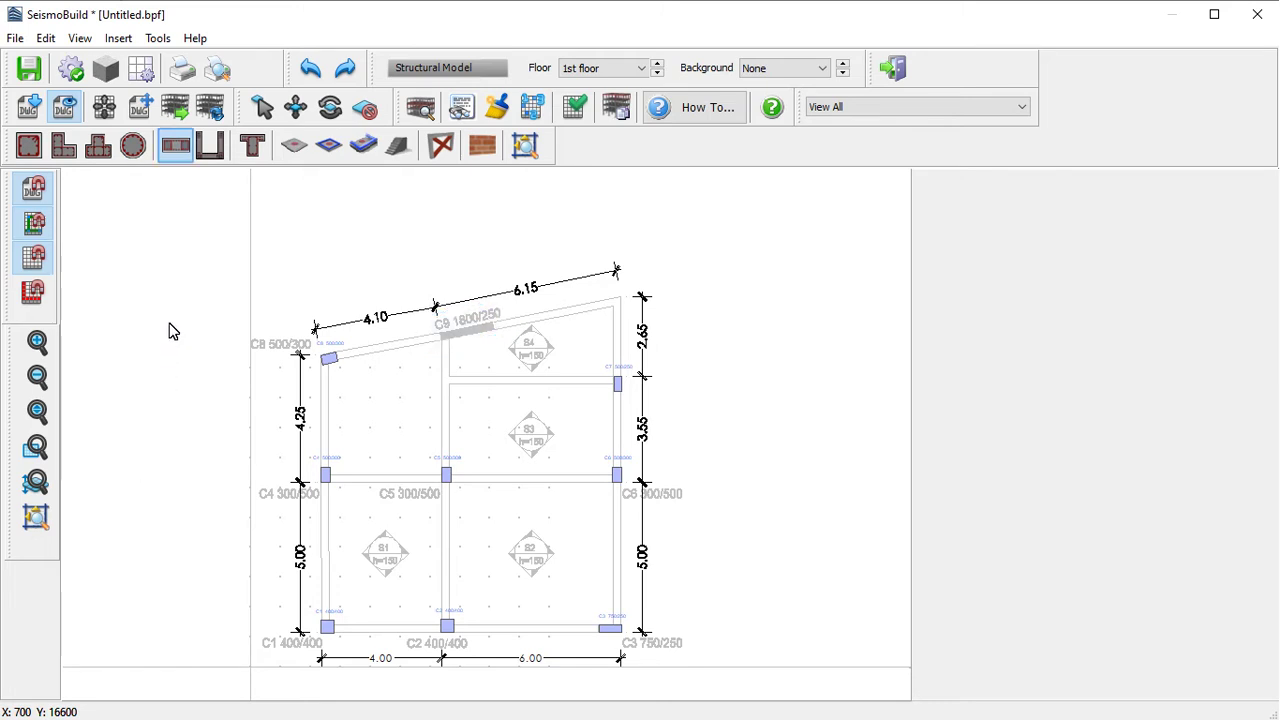
- Start inserting a new wall with the Insert Wall tool
click(175, 148)
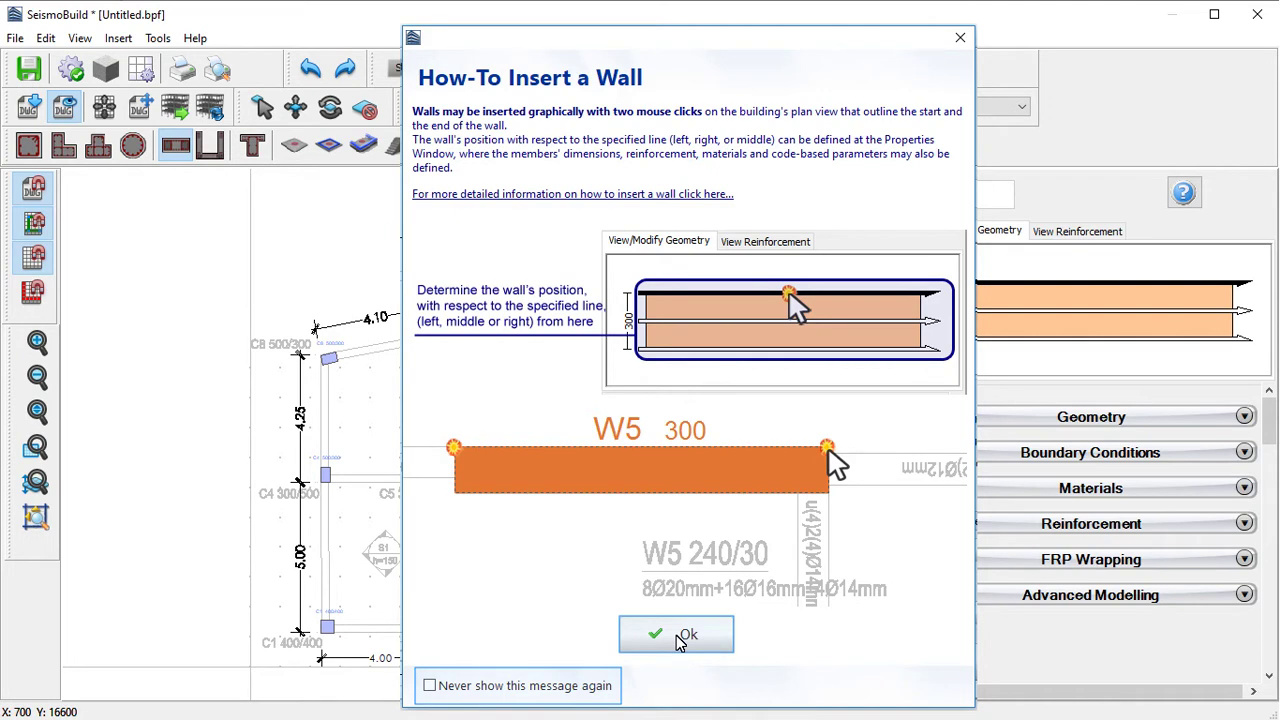
- Dismiss the guide, give wall W9 a 250 depth, and review boundary conditions and Default_Existing materials
click(679, 636)
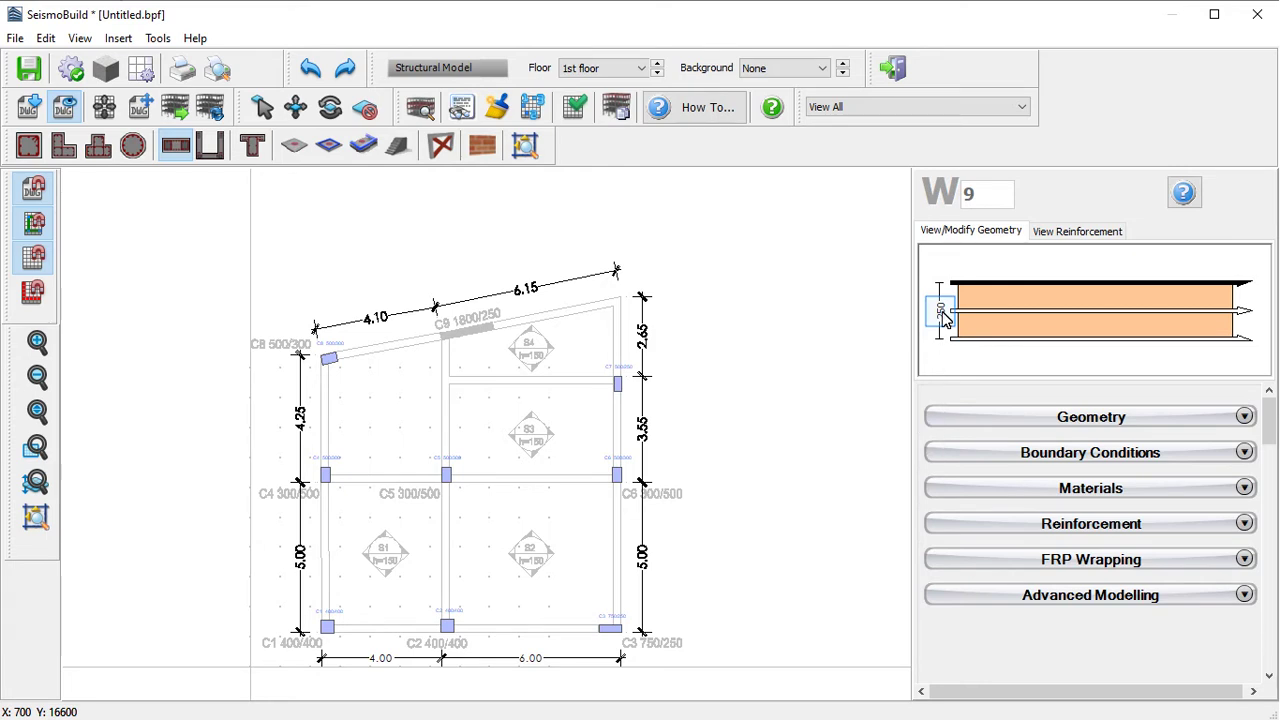
click(942, 312)
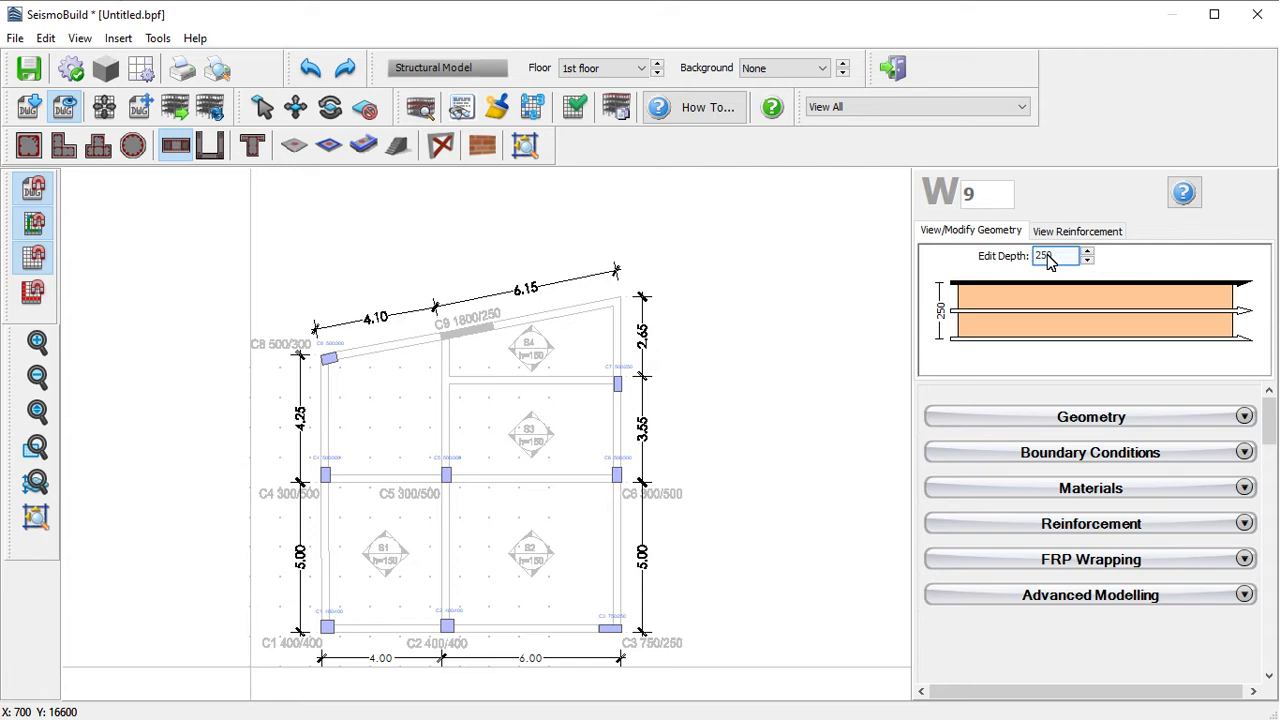
click(1245, 453)
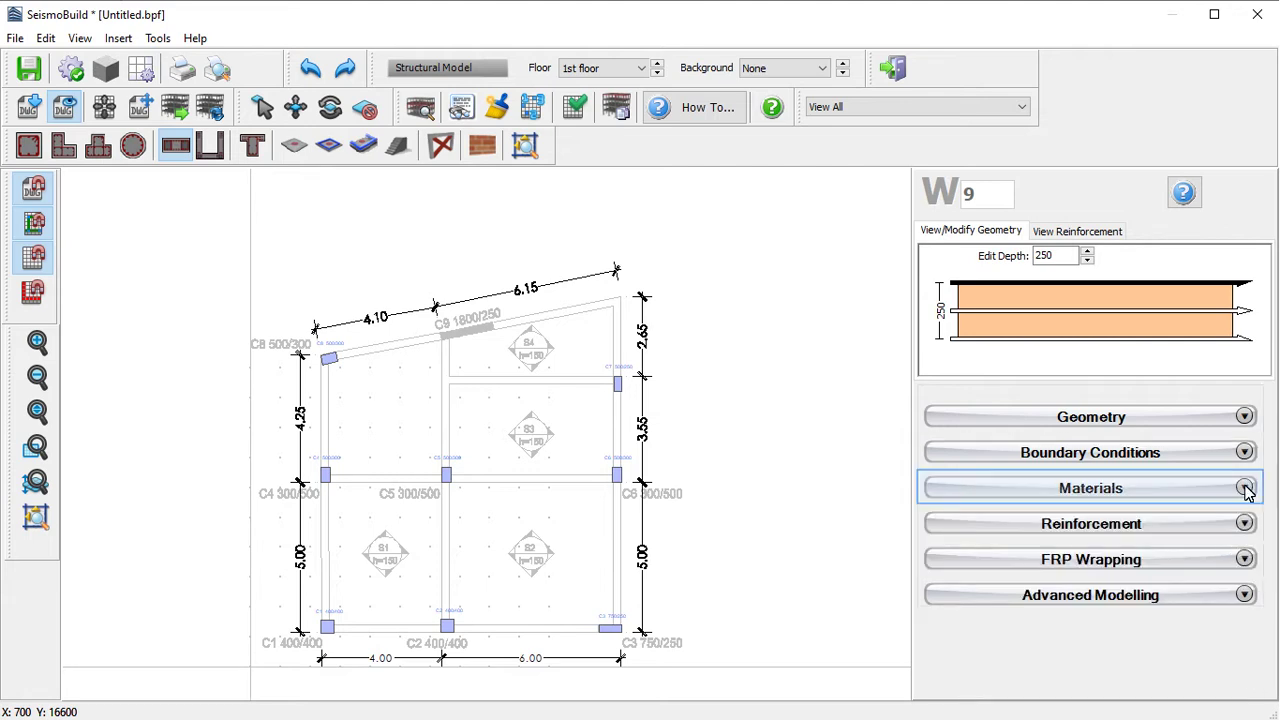
click(1245, 488)
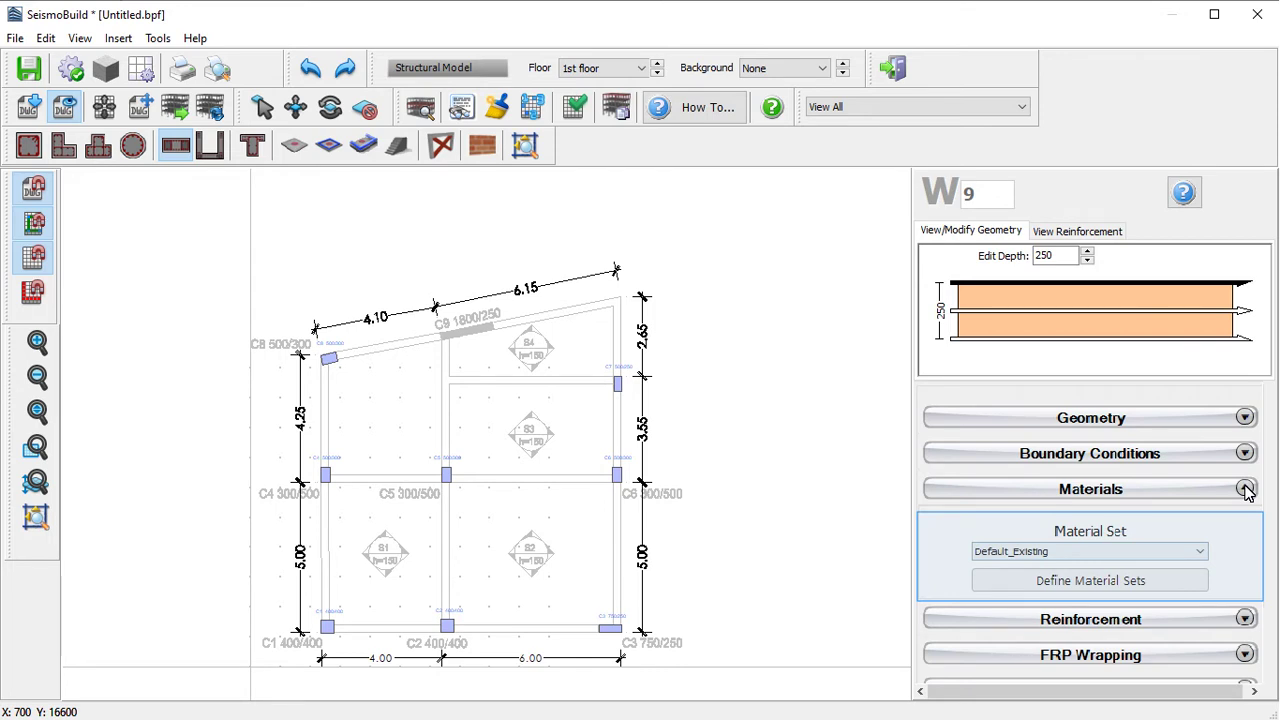
click(1245, 488)
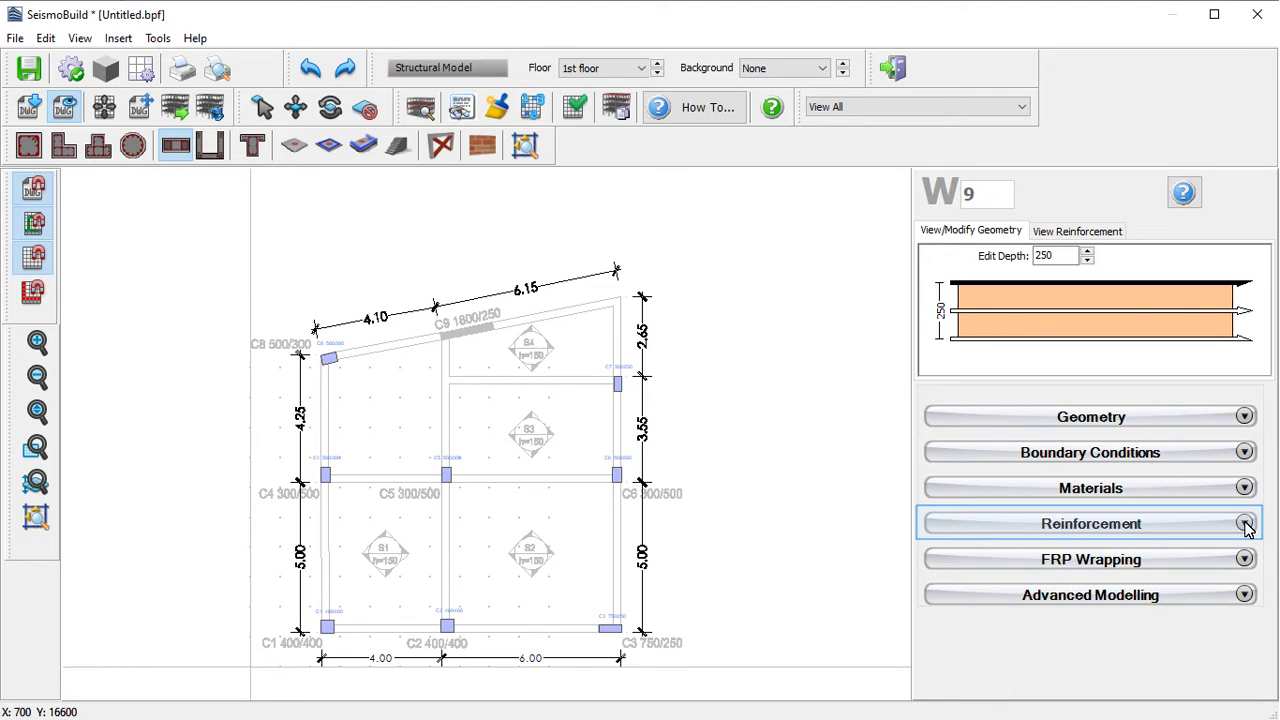
- Review W9's reinforcement (Corner 1, 14mm bars, 10mm ties at 20 cm) and exclude pseudo-columns
click(1245, 524)
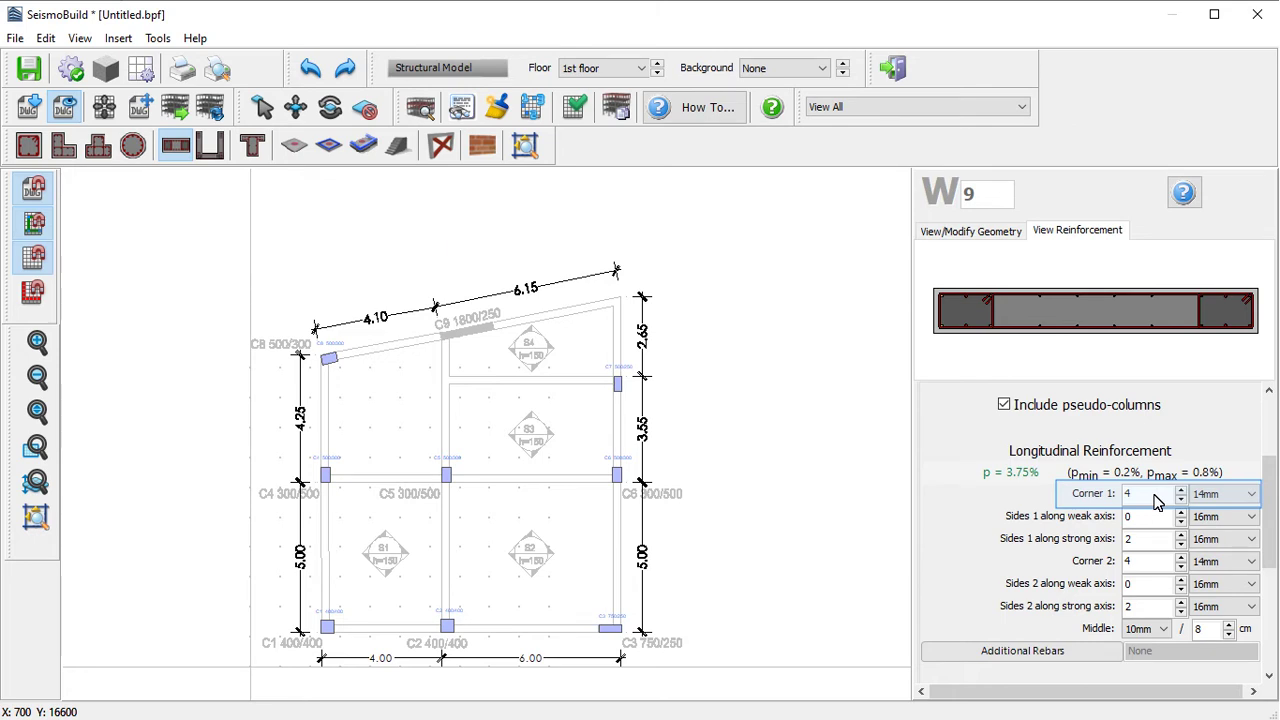
click(1155, 496)
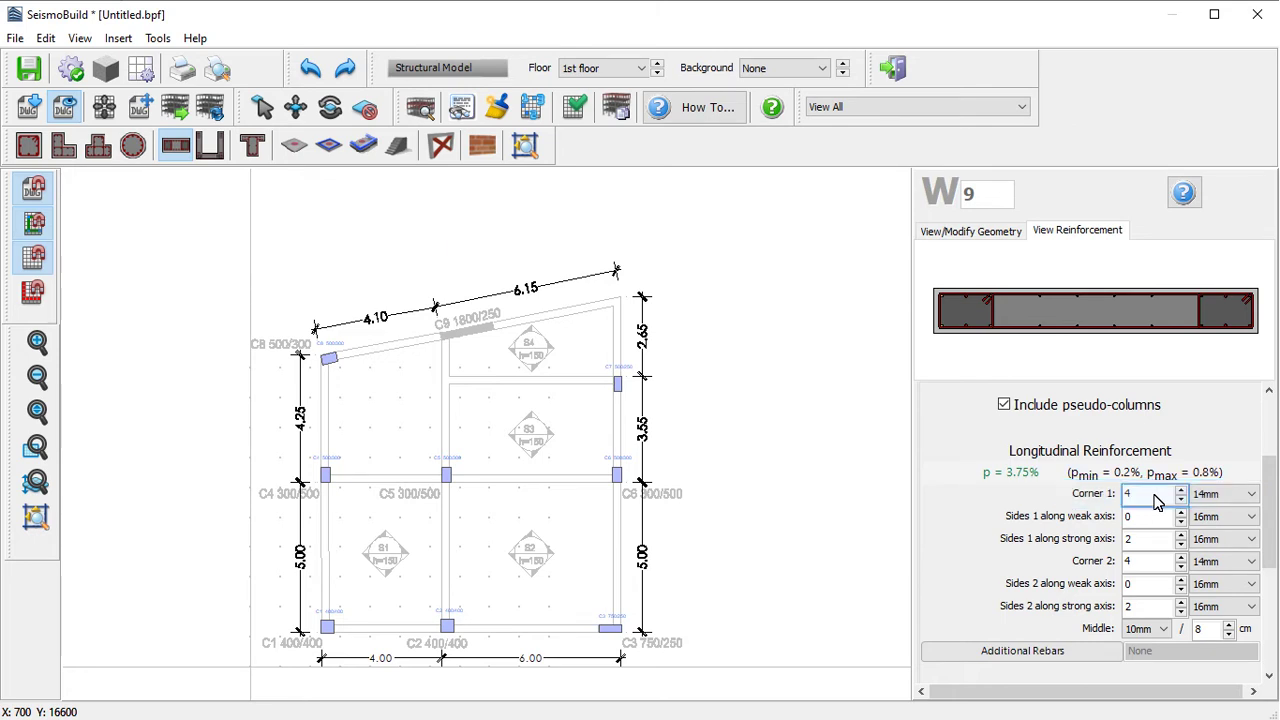
key(Tab)
scroll(1157, 492, down, 3)
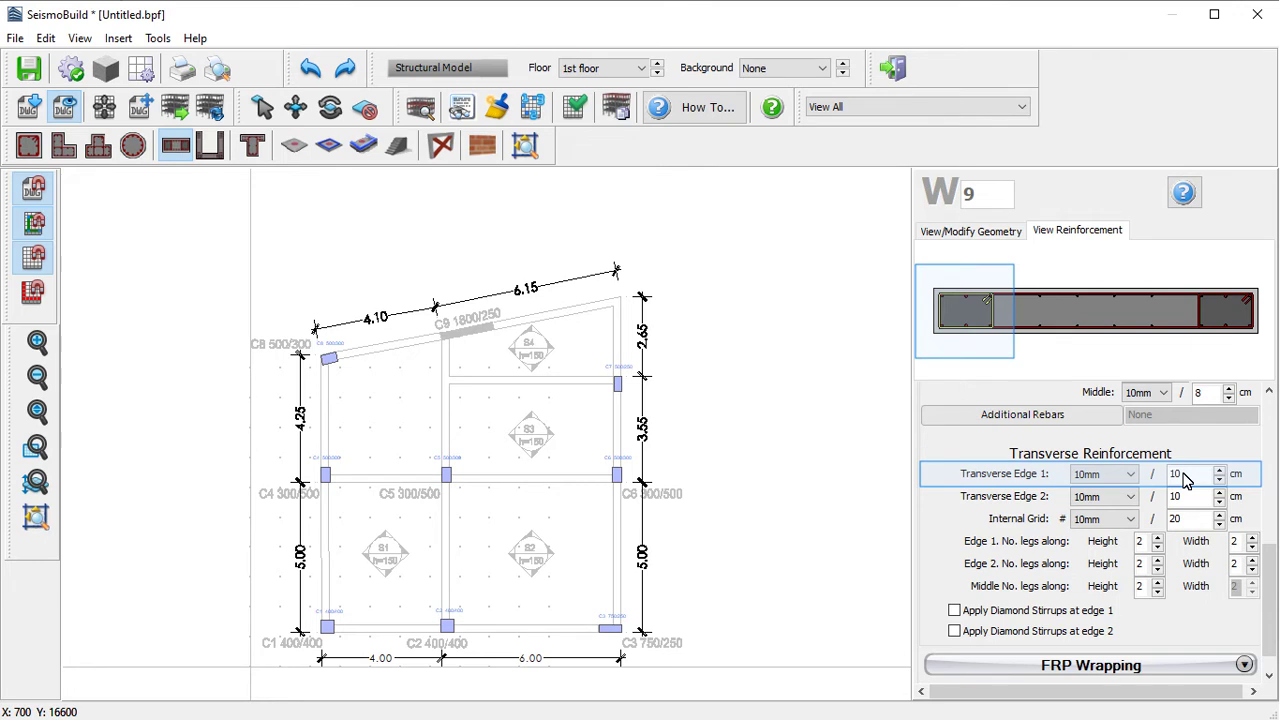
scroll(1183, 479, up, 3)
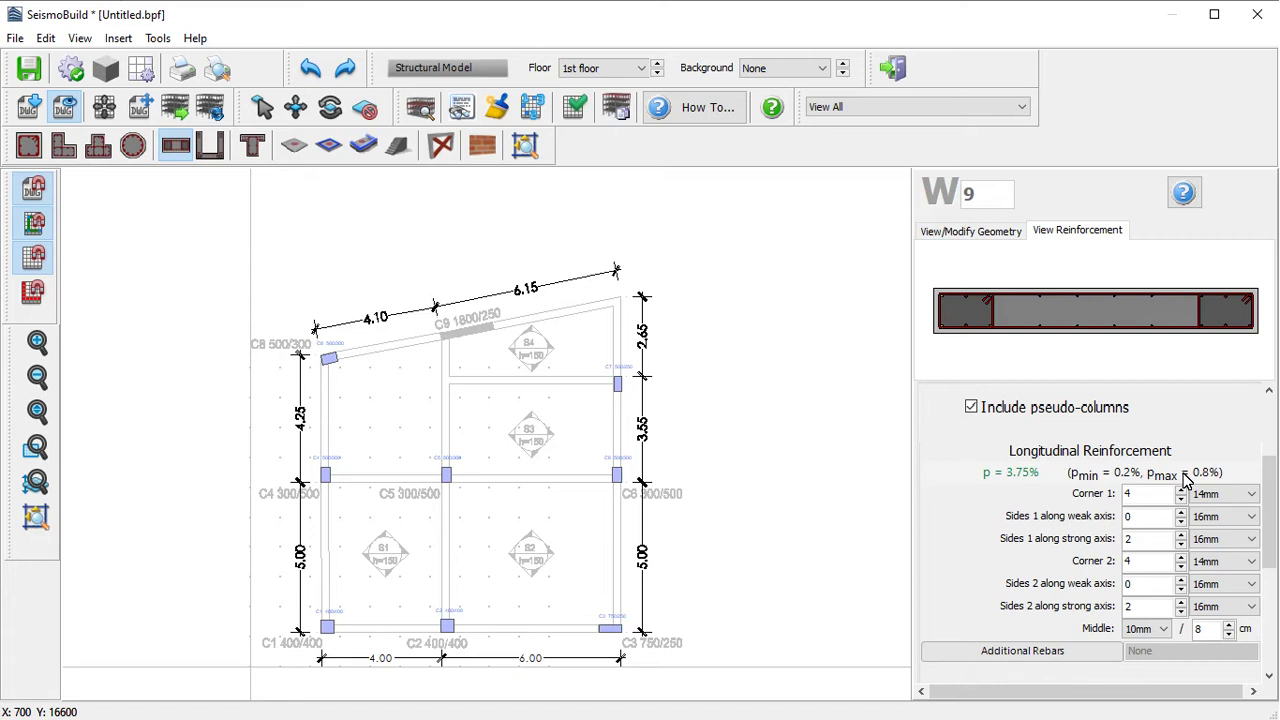
click(971, 409)
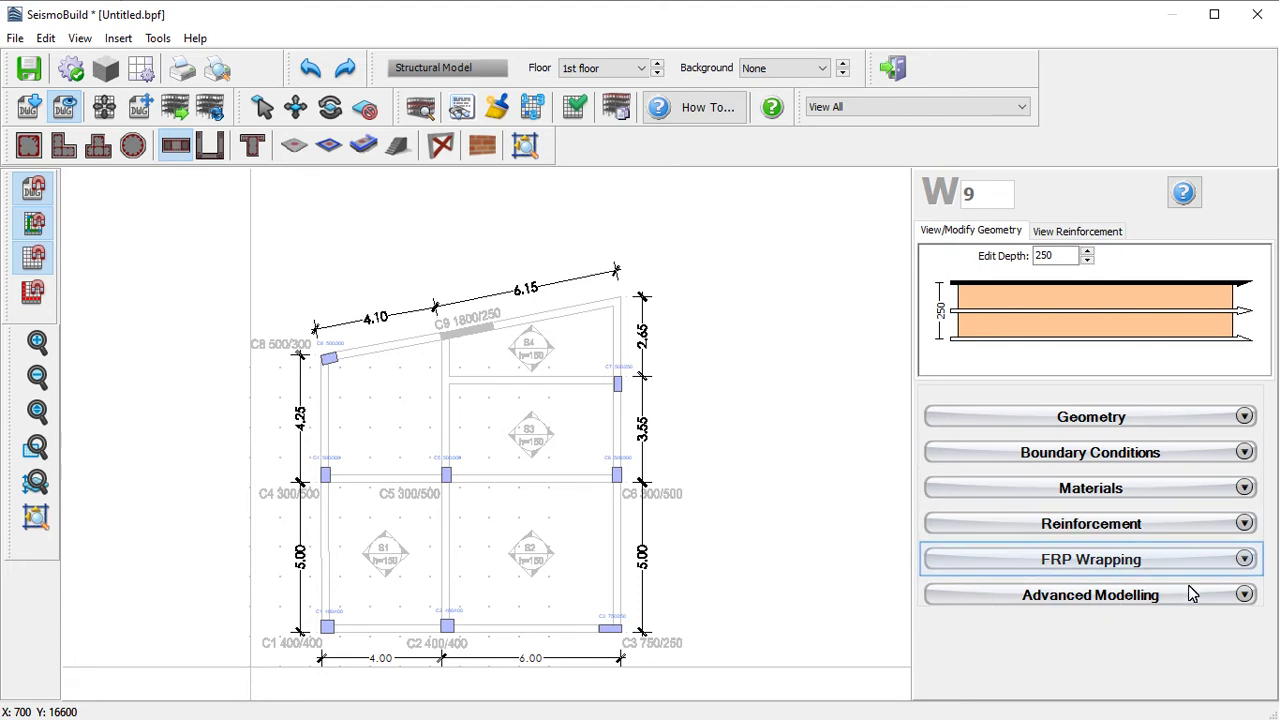
click(1244, 560)
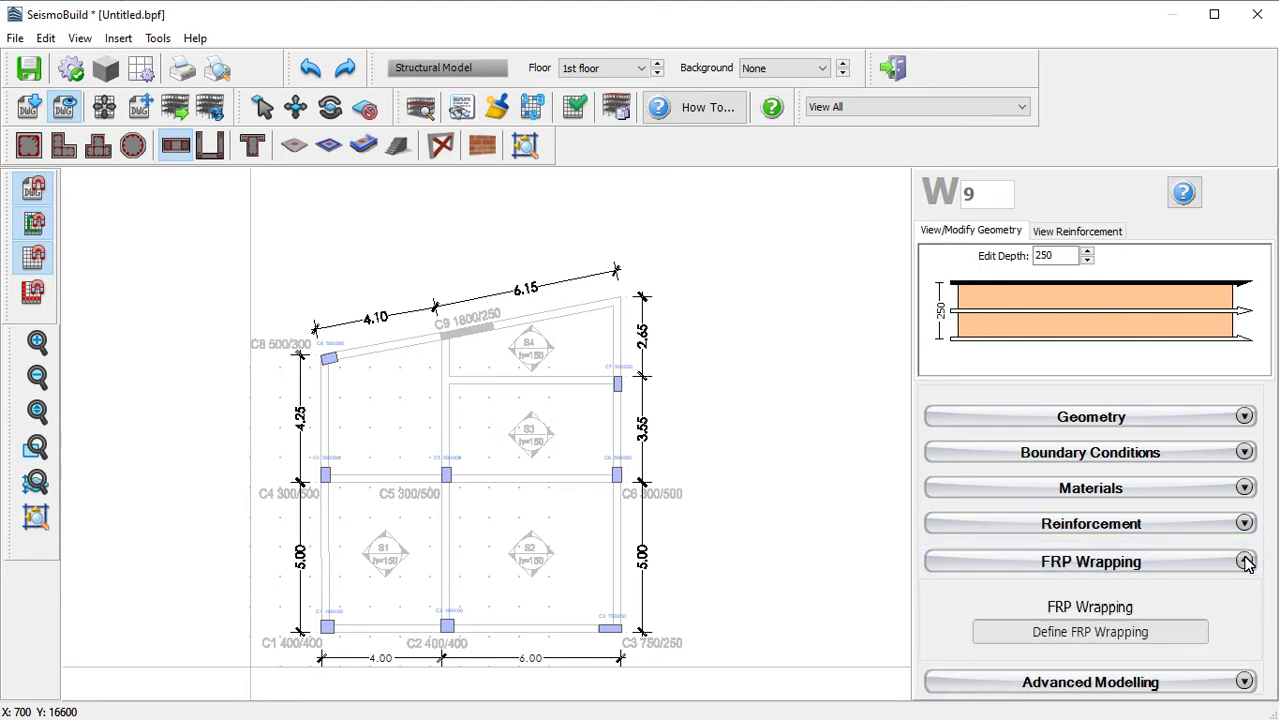
click(1090, 632)
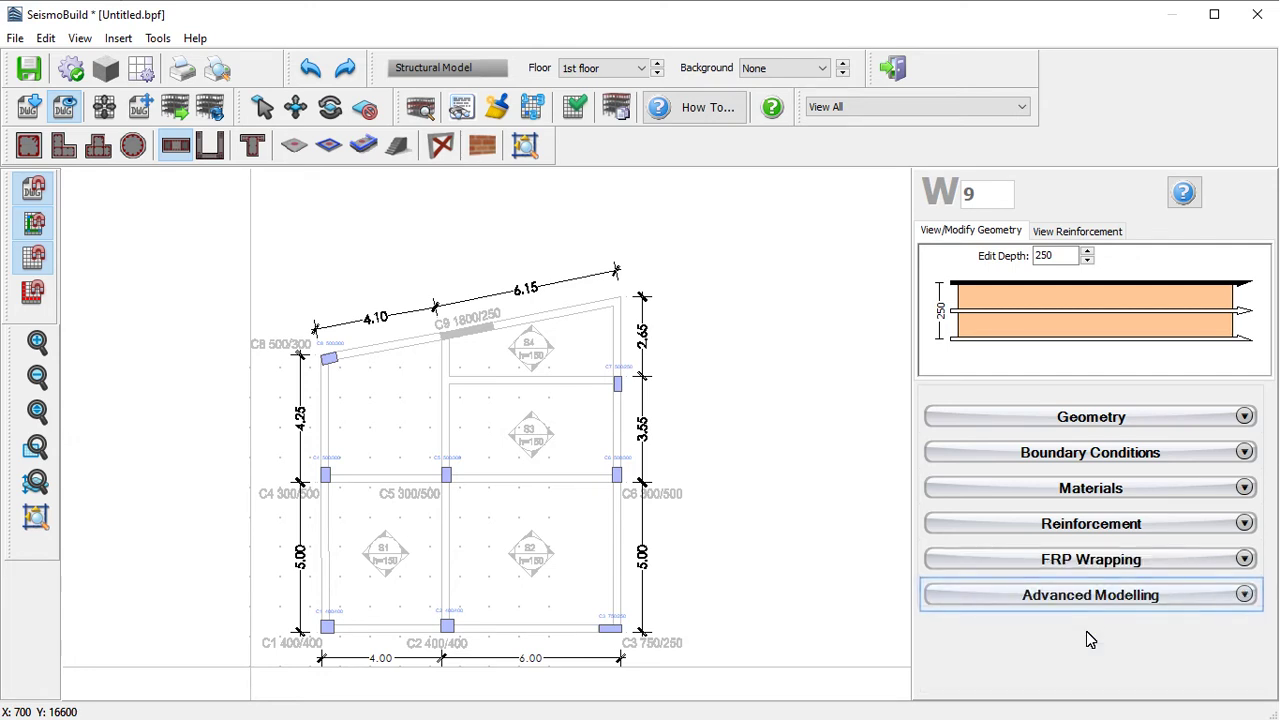
click(1245, 596)
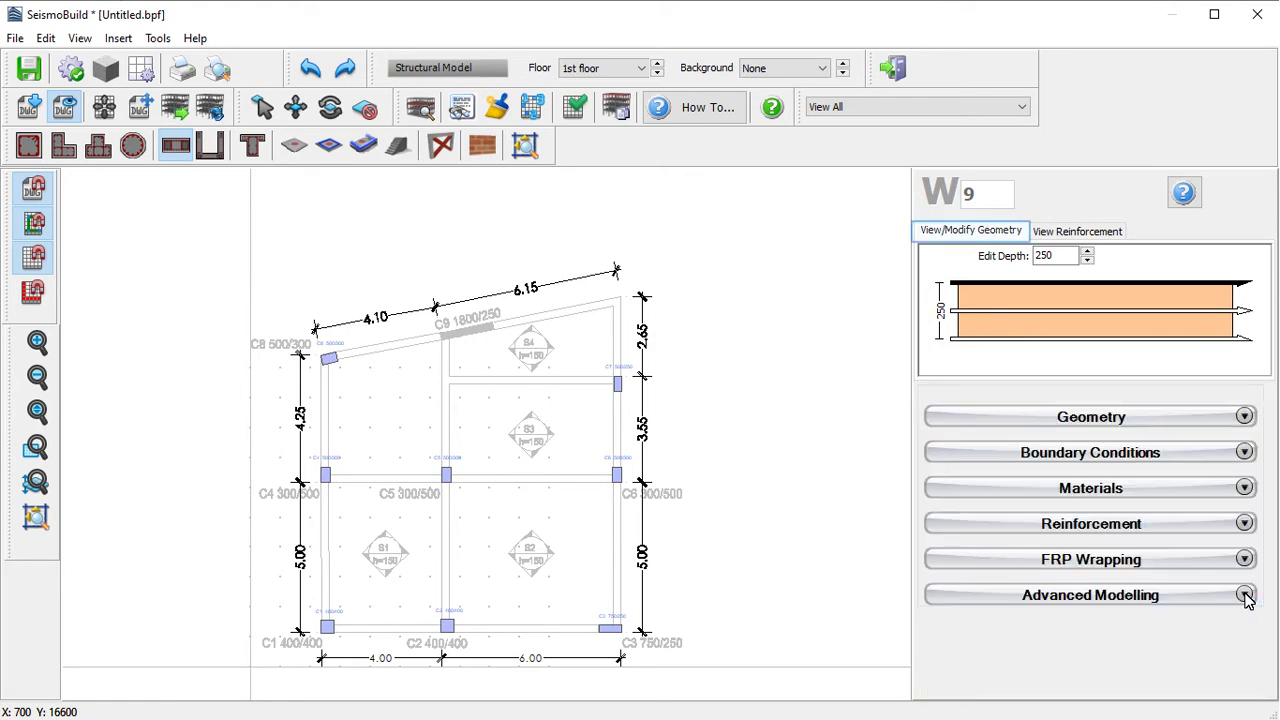
key(Tab)
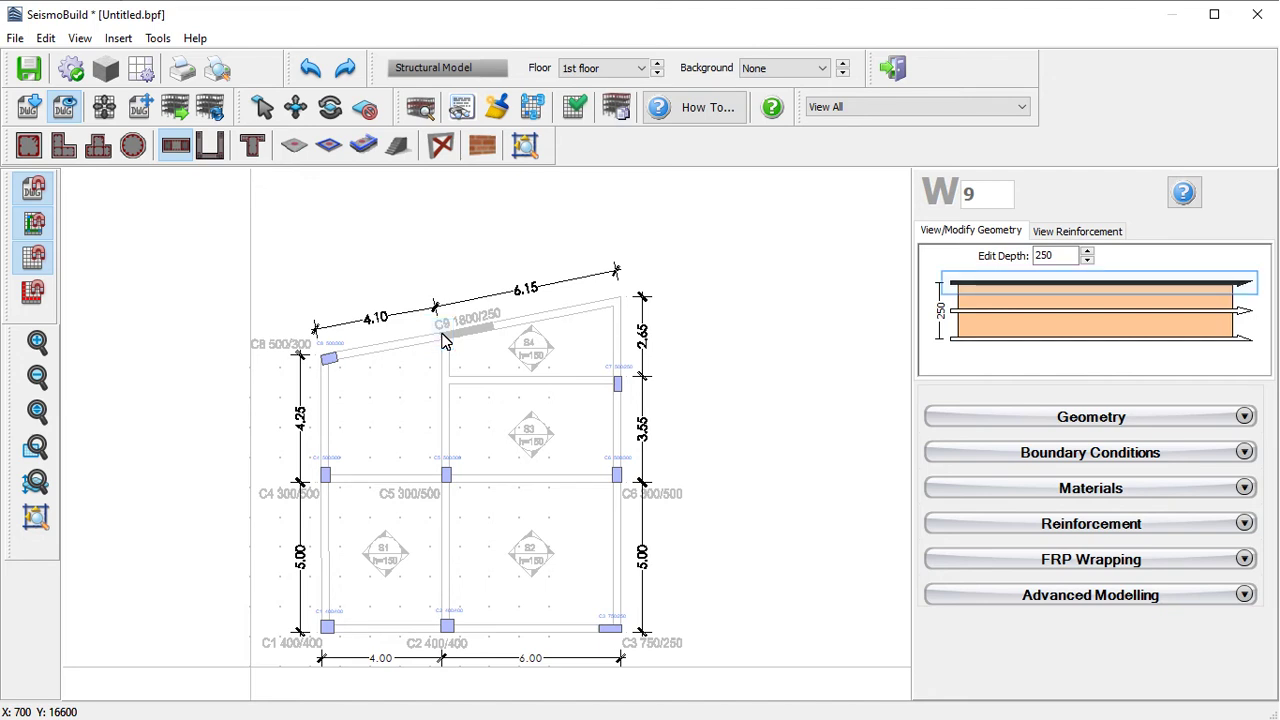
- Place the C9 wall by picking its start and end points along the top edge
click(445, 341)
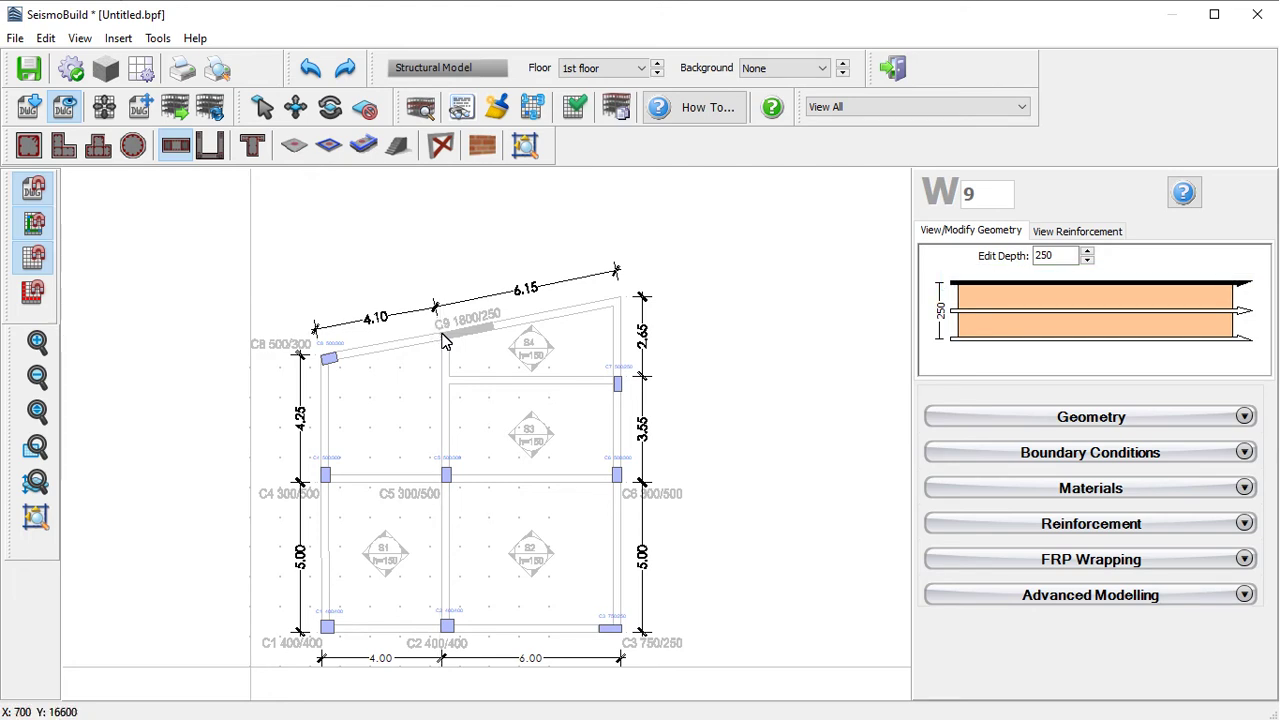
click(493, 330)
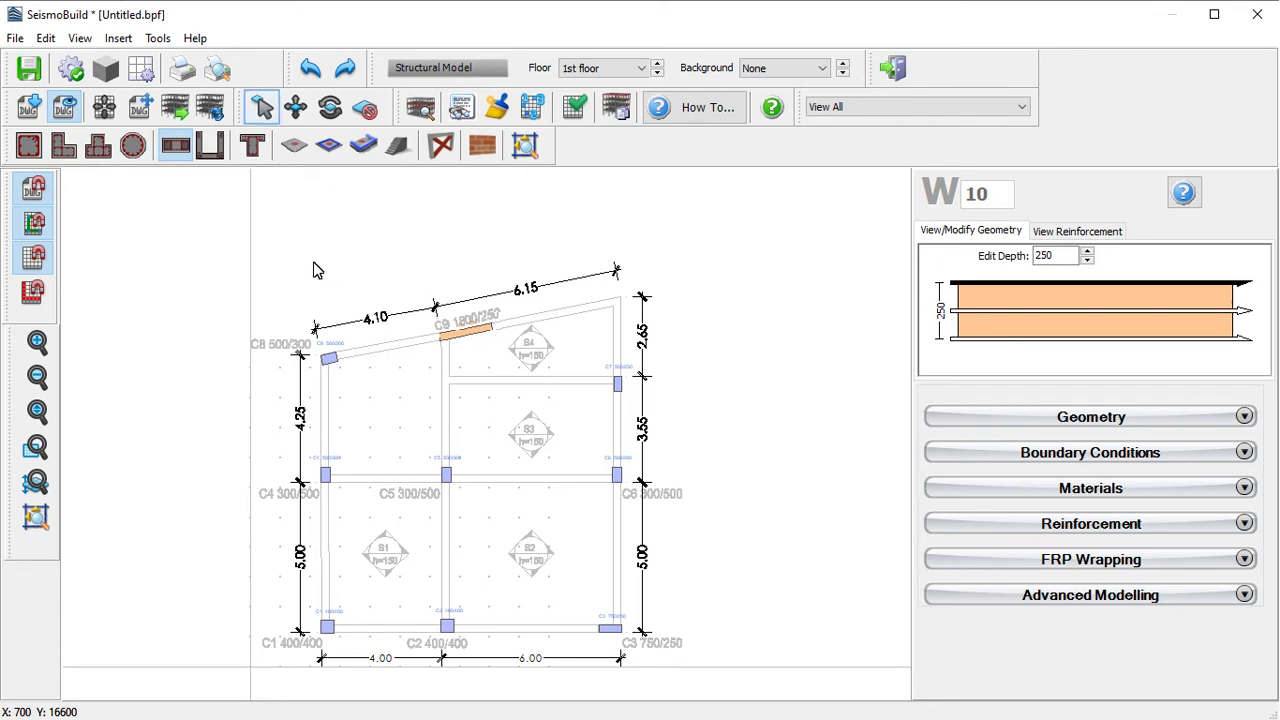
- Select the C9 wall and show its geometry: length 1800, pseudo-columns width 360
click(263, 112)
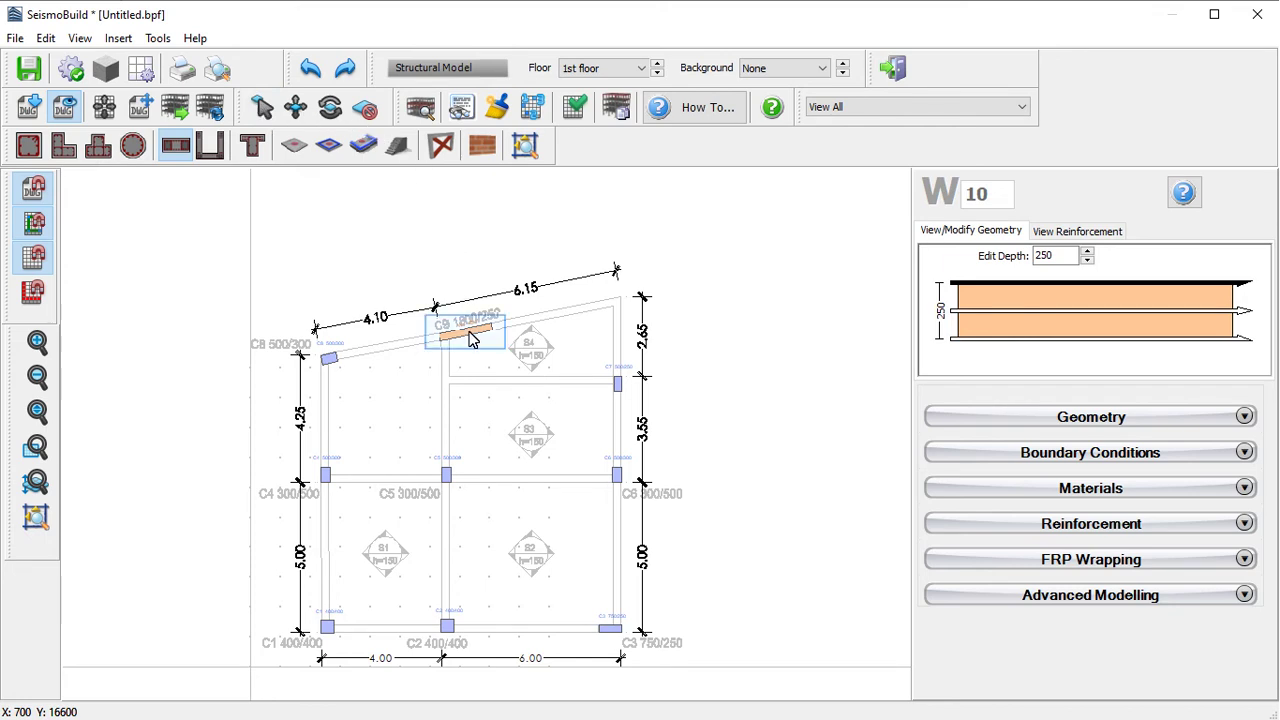
click(470, 338)
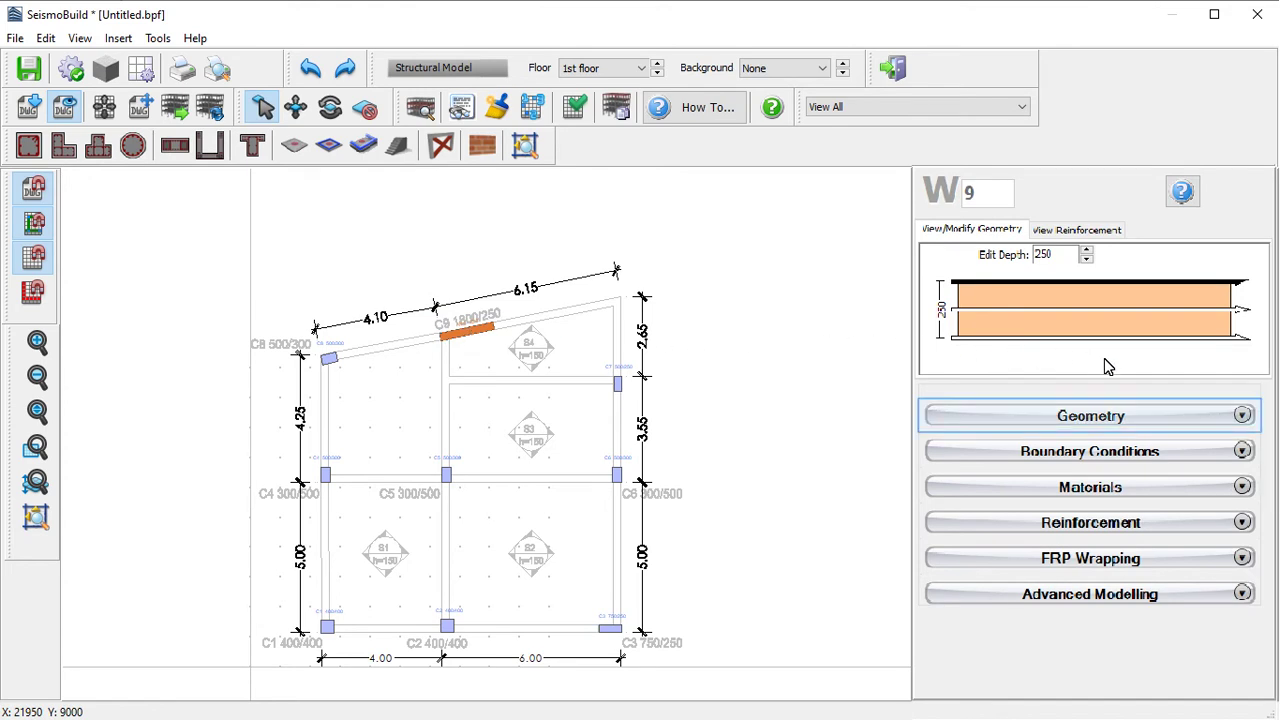
click(1242, 414)
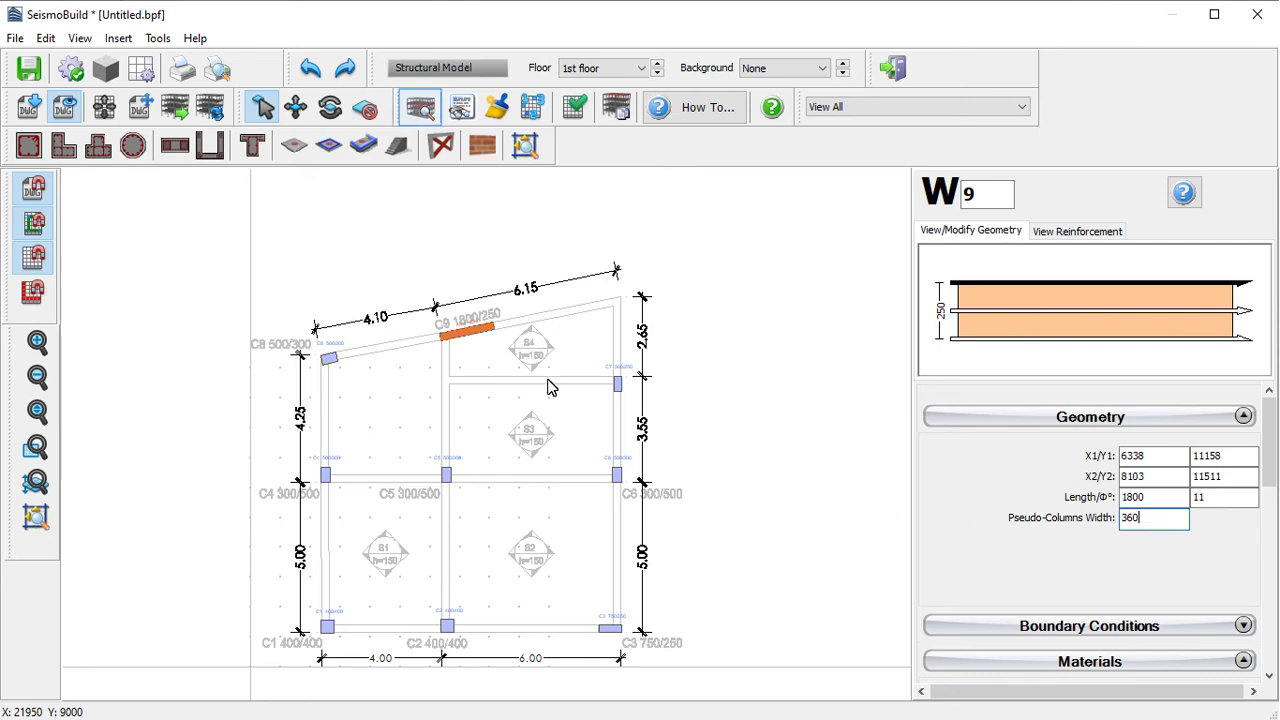
- Inspect Storey 1 in the 3D view, then close it
click(421, 108)
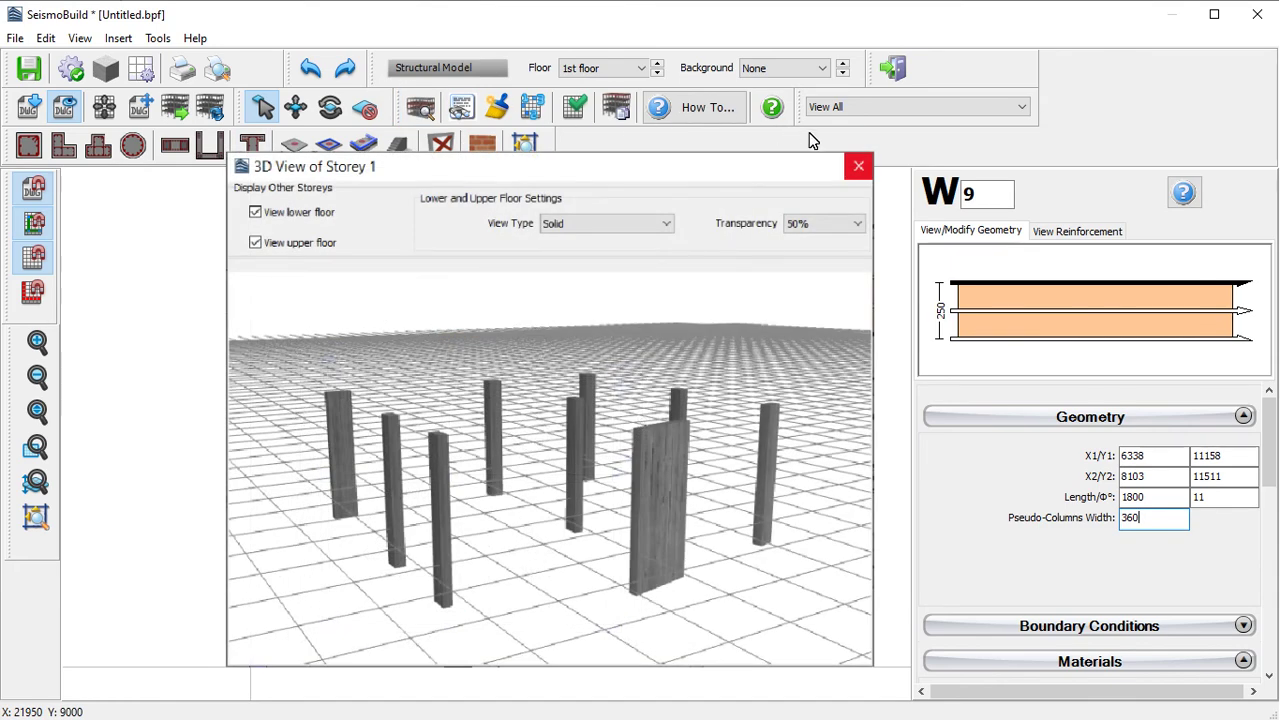
click(858, 168)
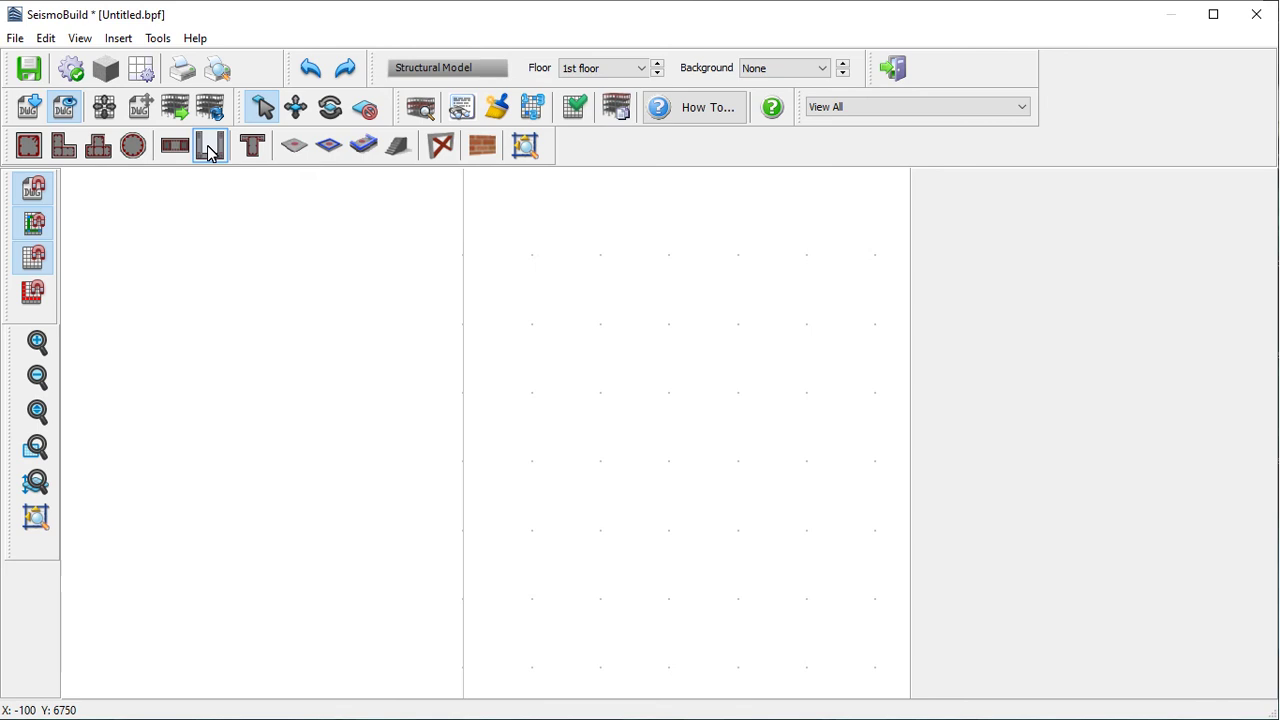
click(209, 150)
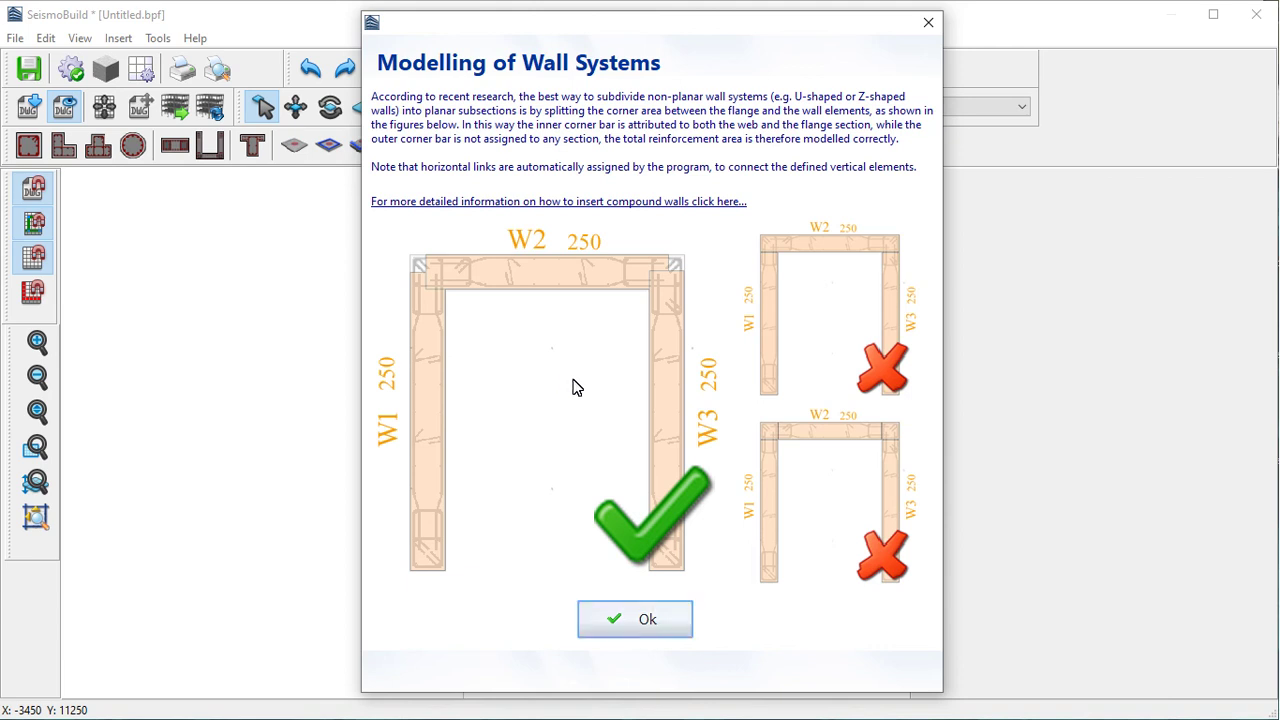
click(636, 621)
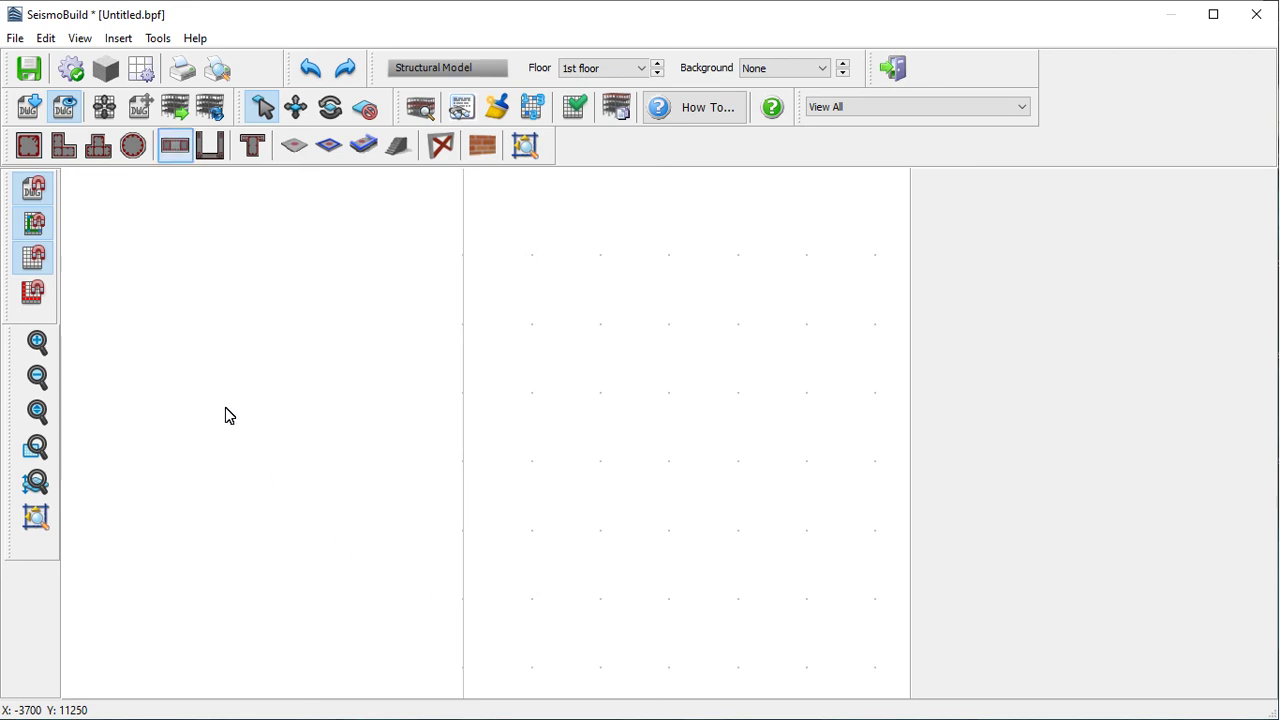
- Draw rectangular walls W1 down, W2 across and W3 down, forming a U open at the bottom
click(176, 150)
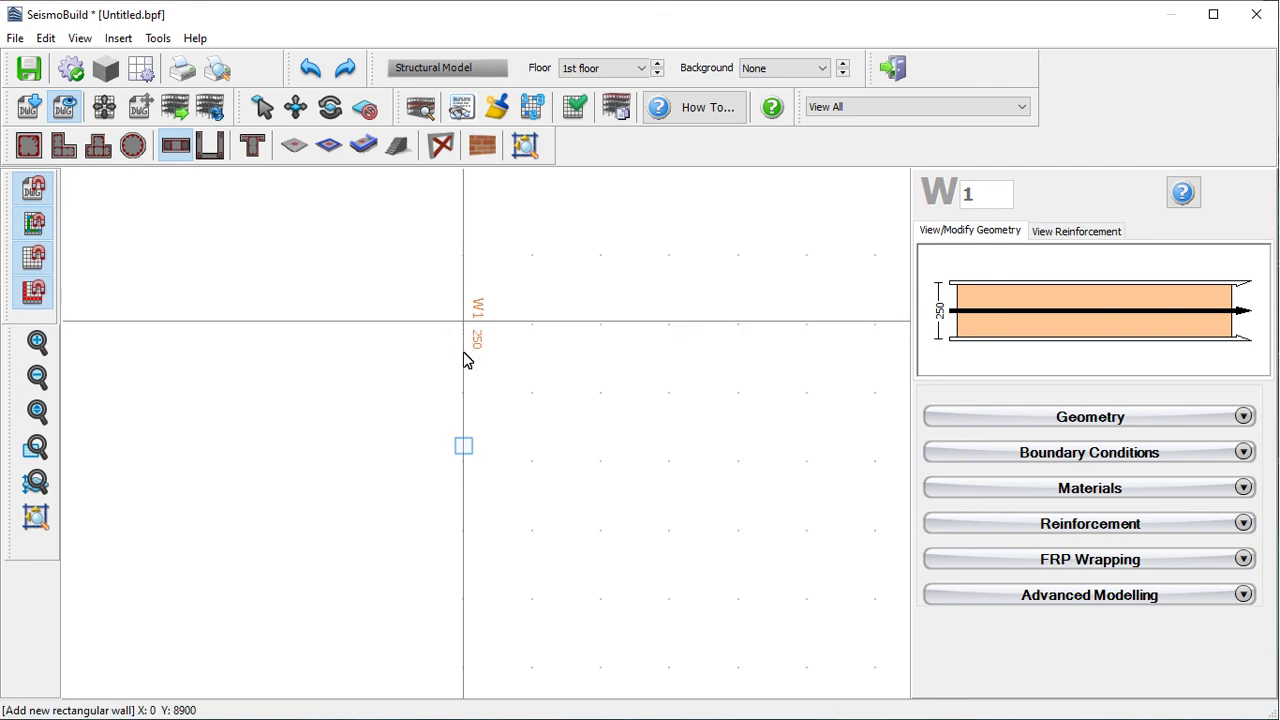
click(463, 448)
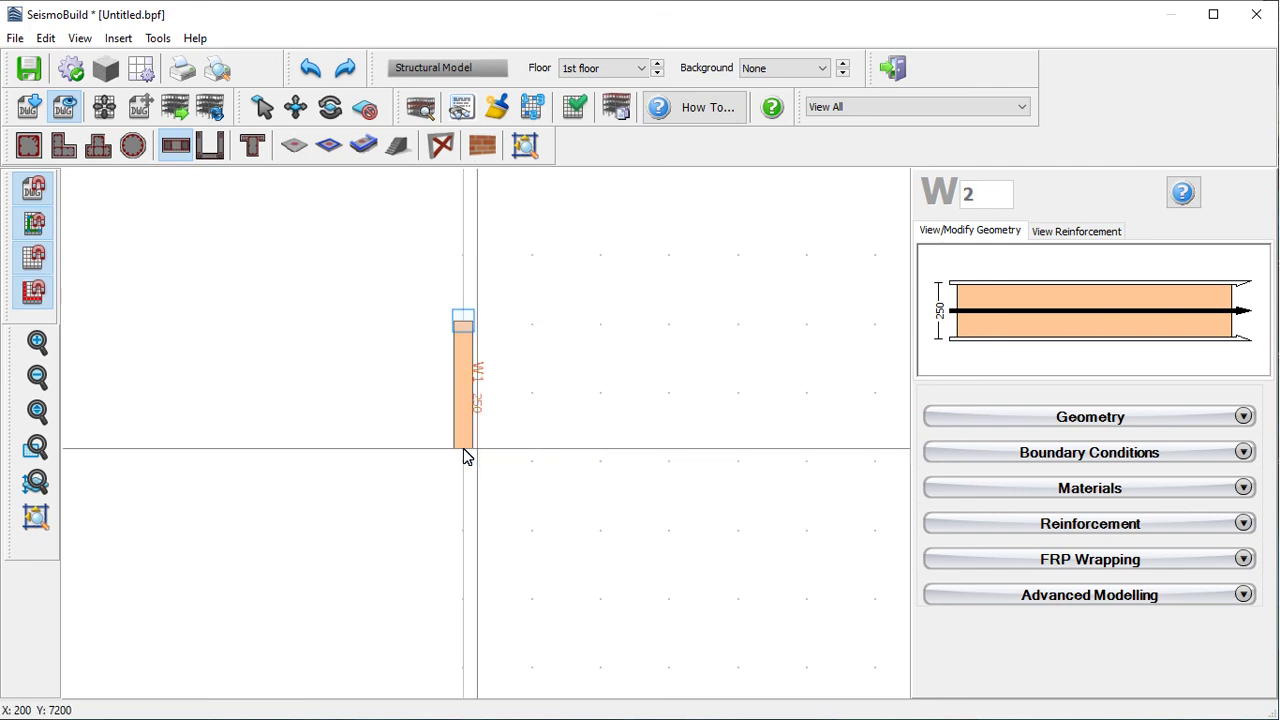
click(463, 321)
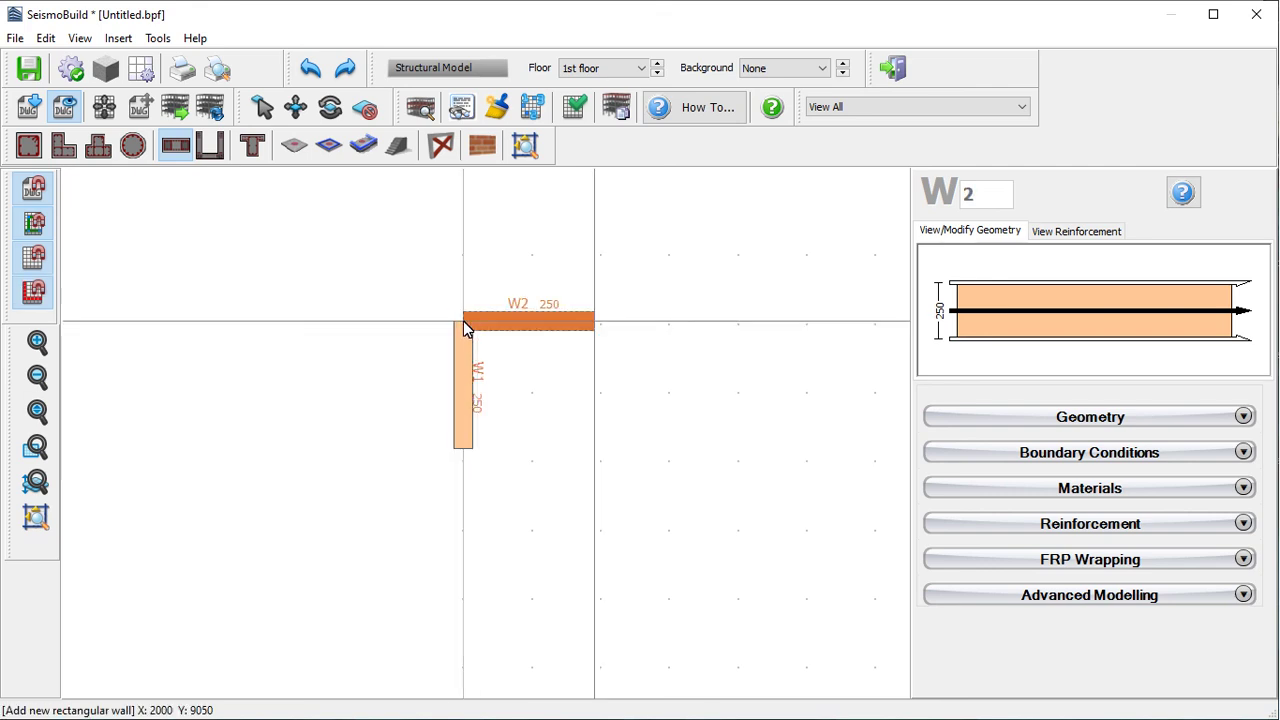
click(601, 321)
click(601, 321)
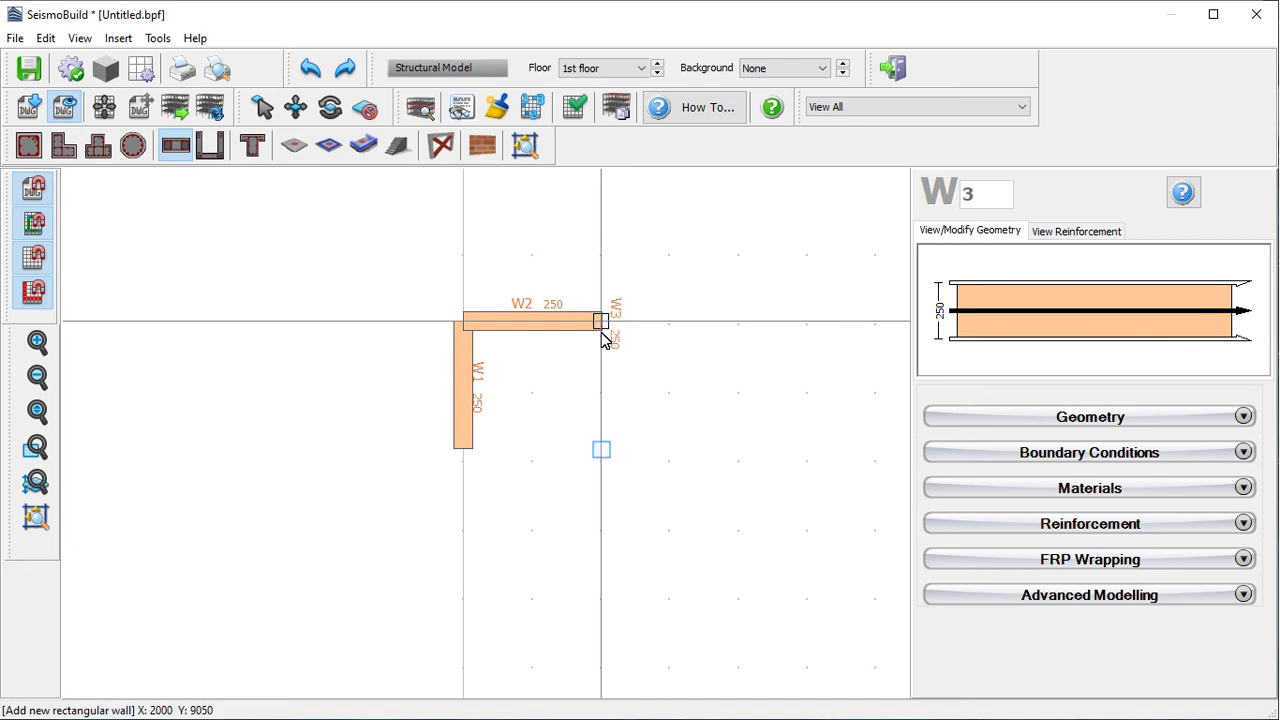
click(601, 448)
right_click(601, 455)
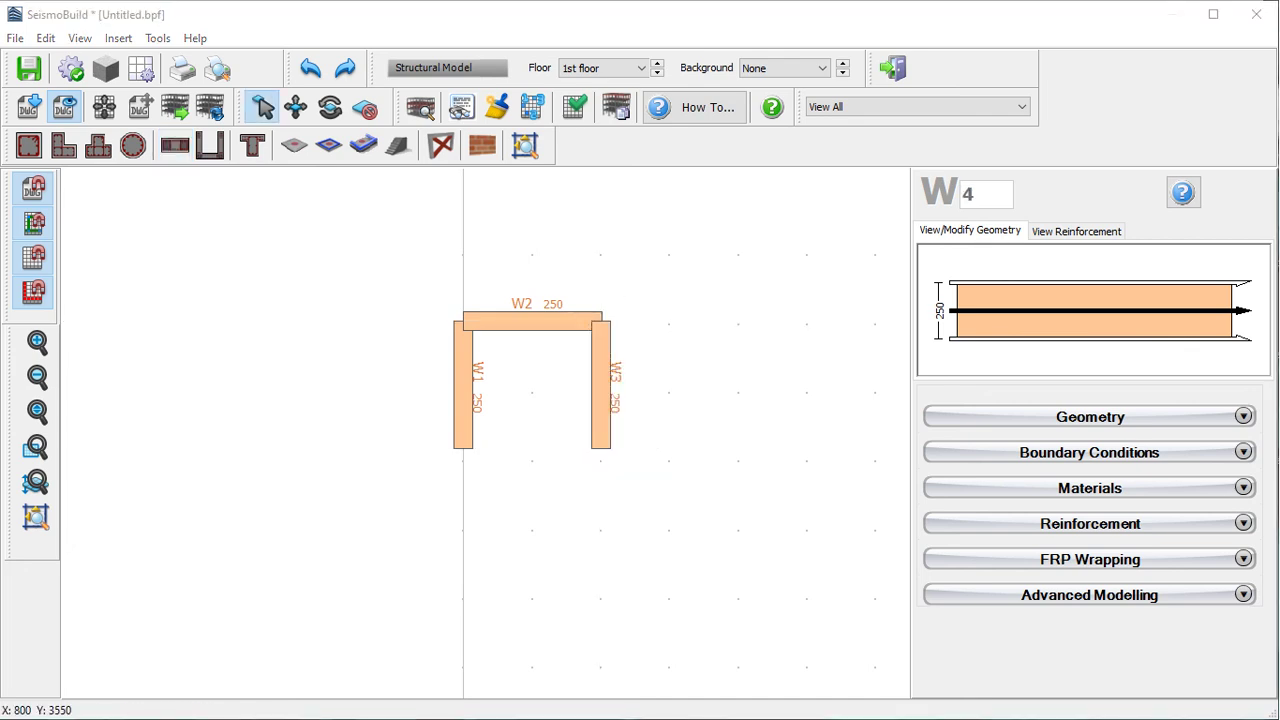